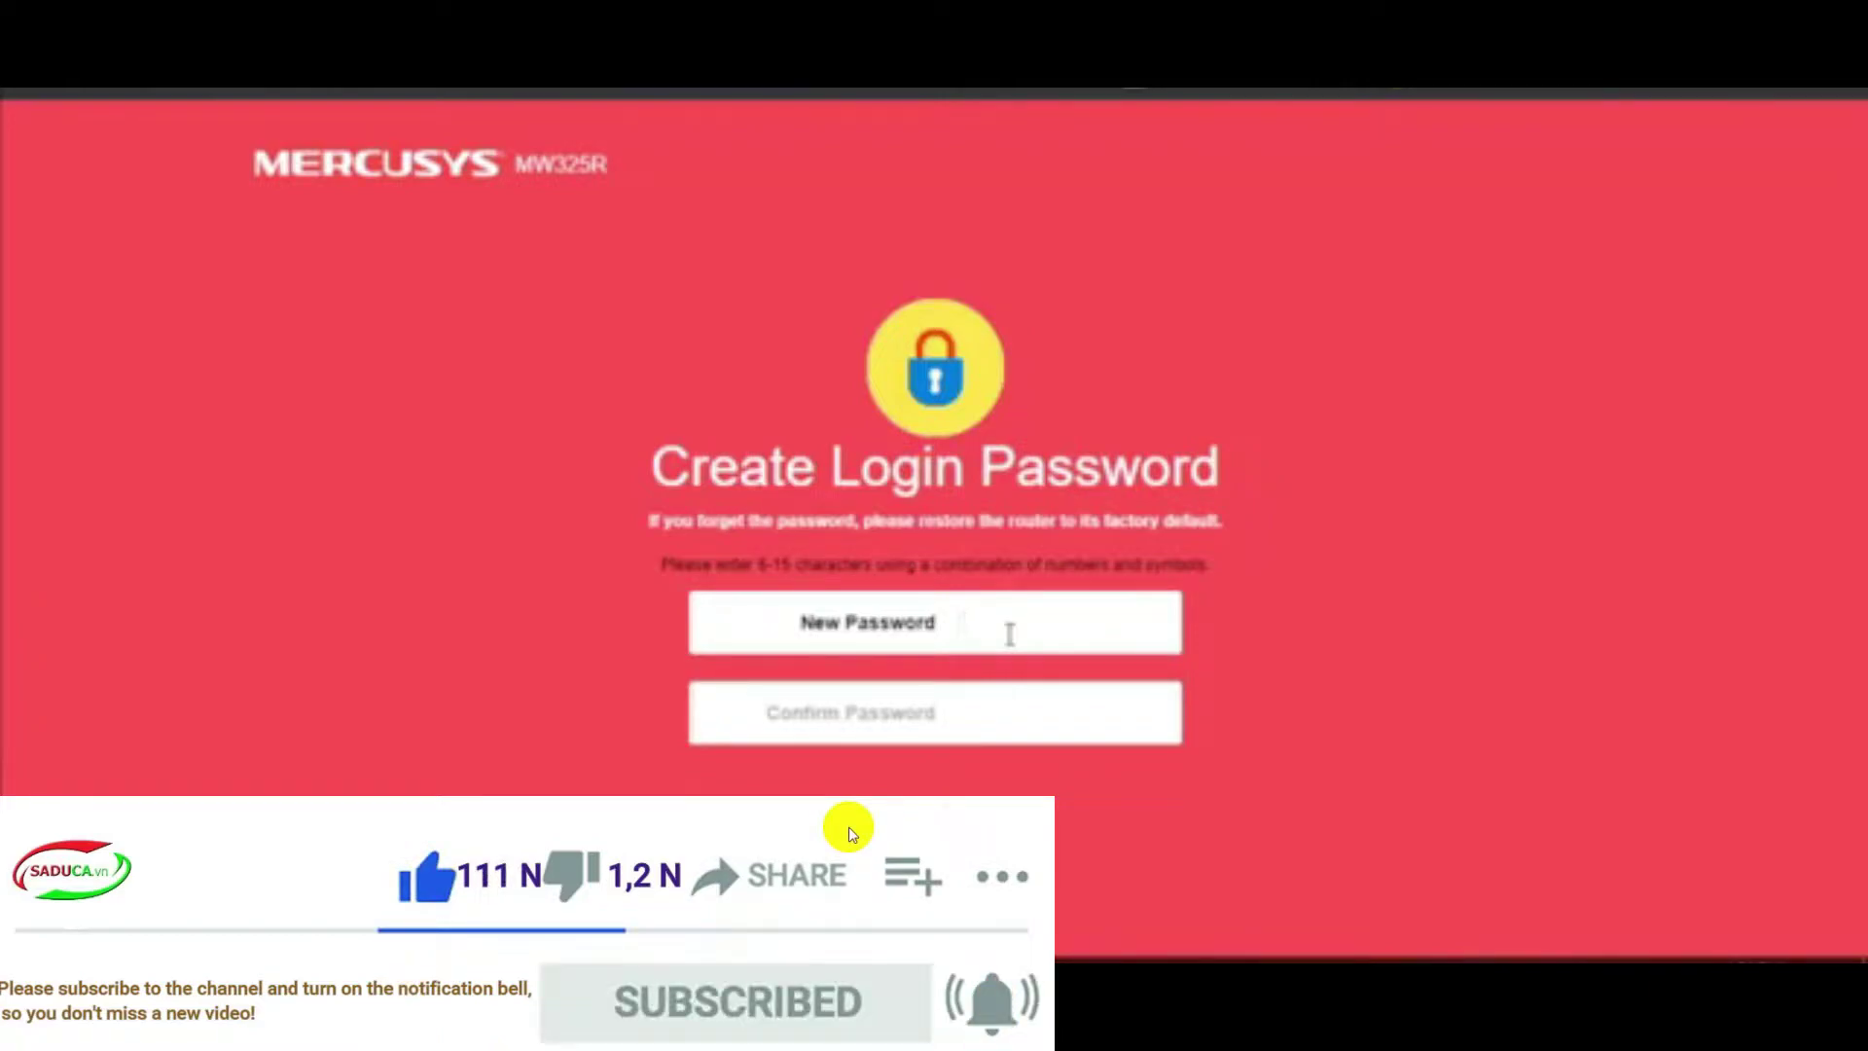
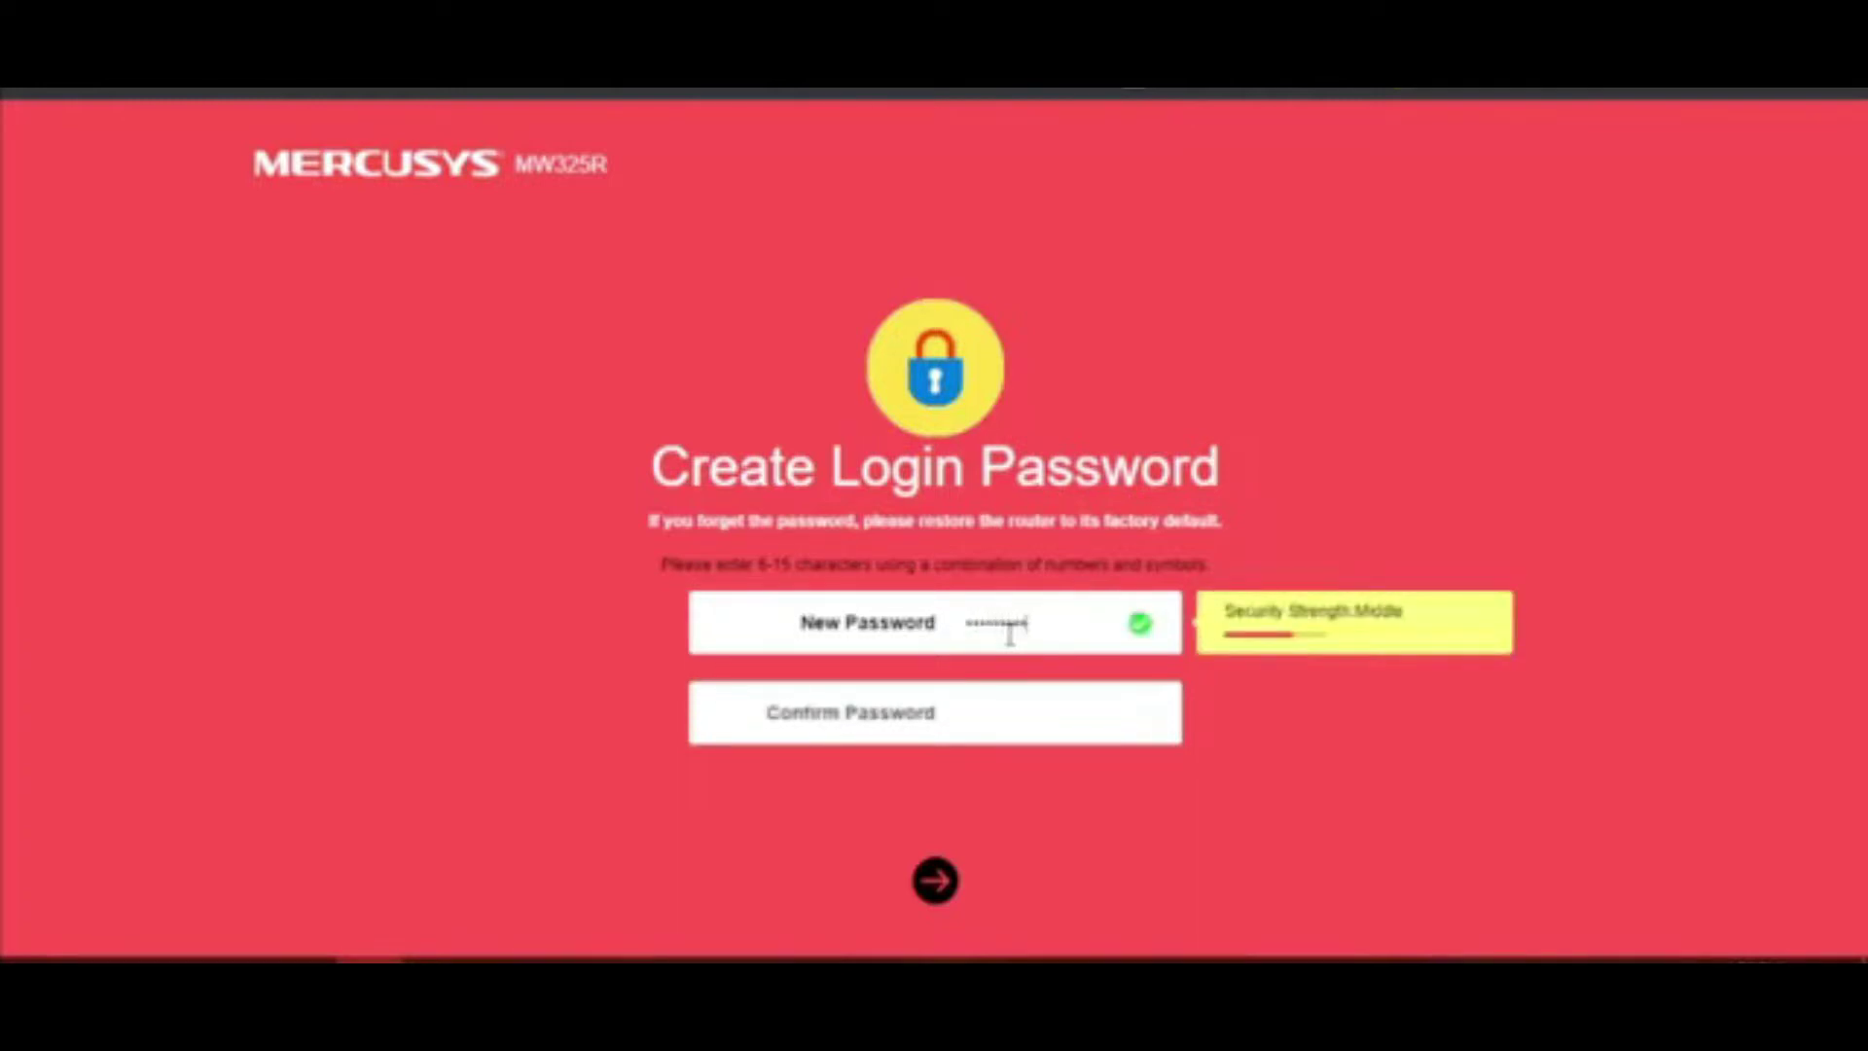
# Enter and confirm the new login password, then submit the form
pyautogui.click(1017, 714)
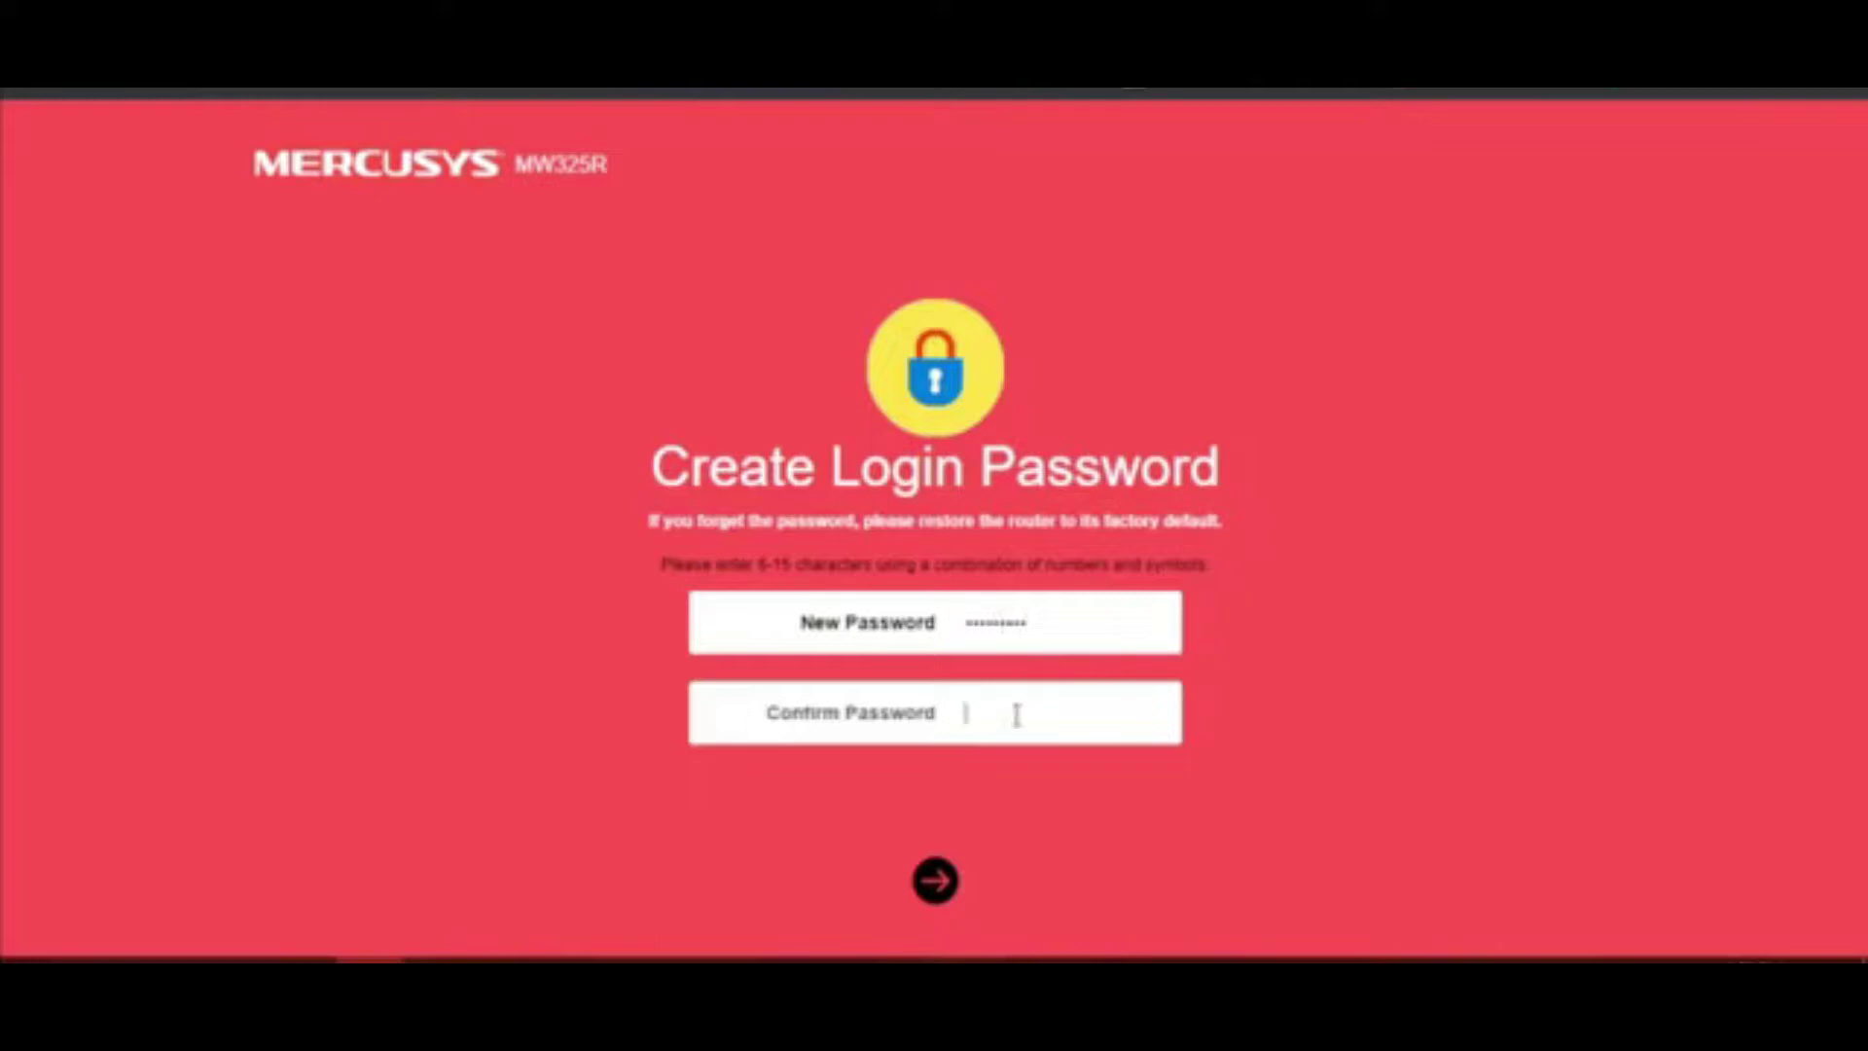
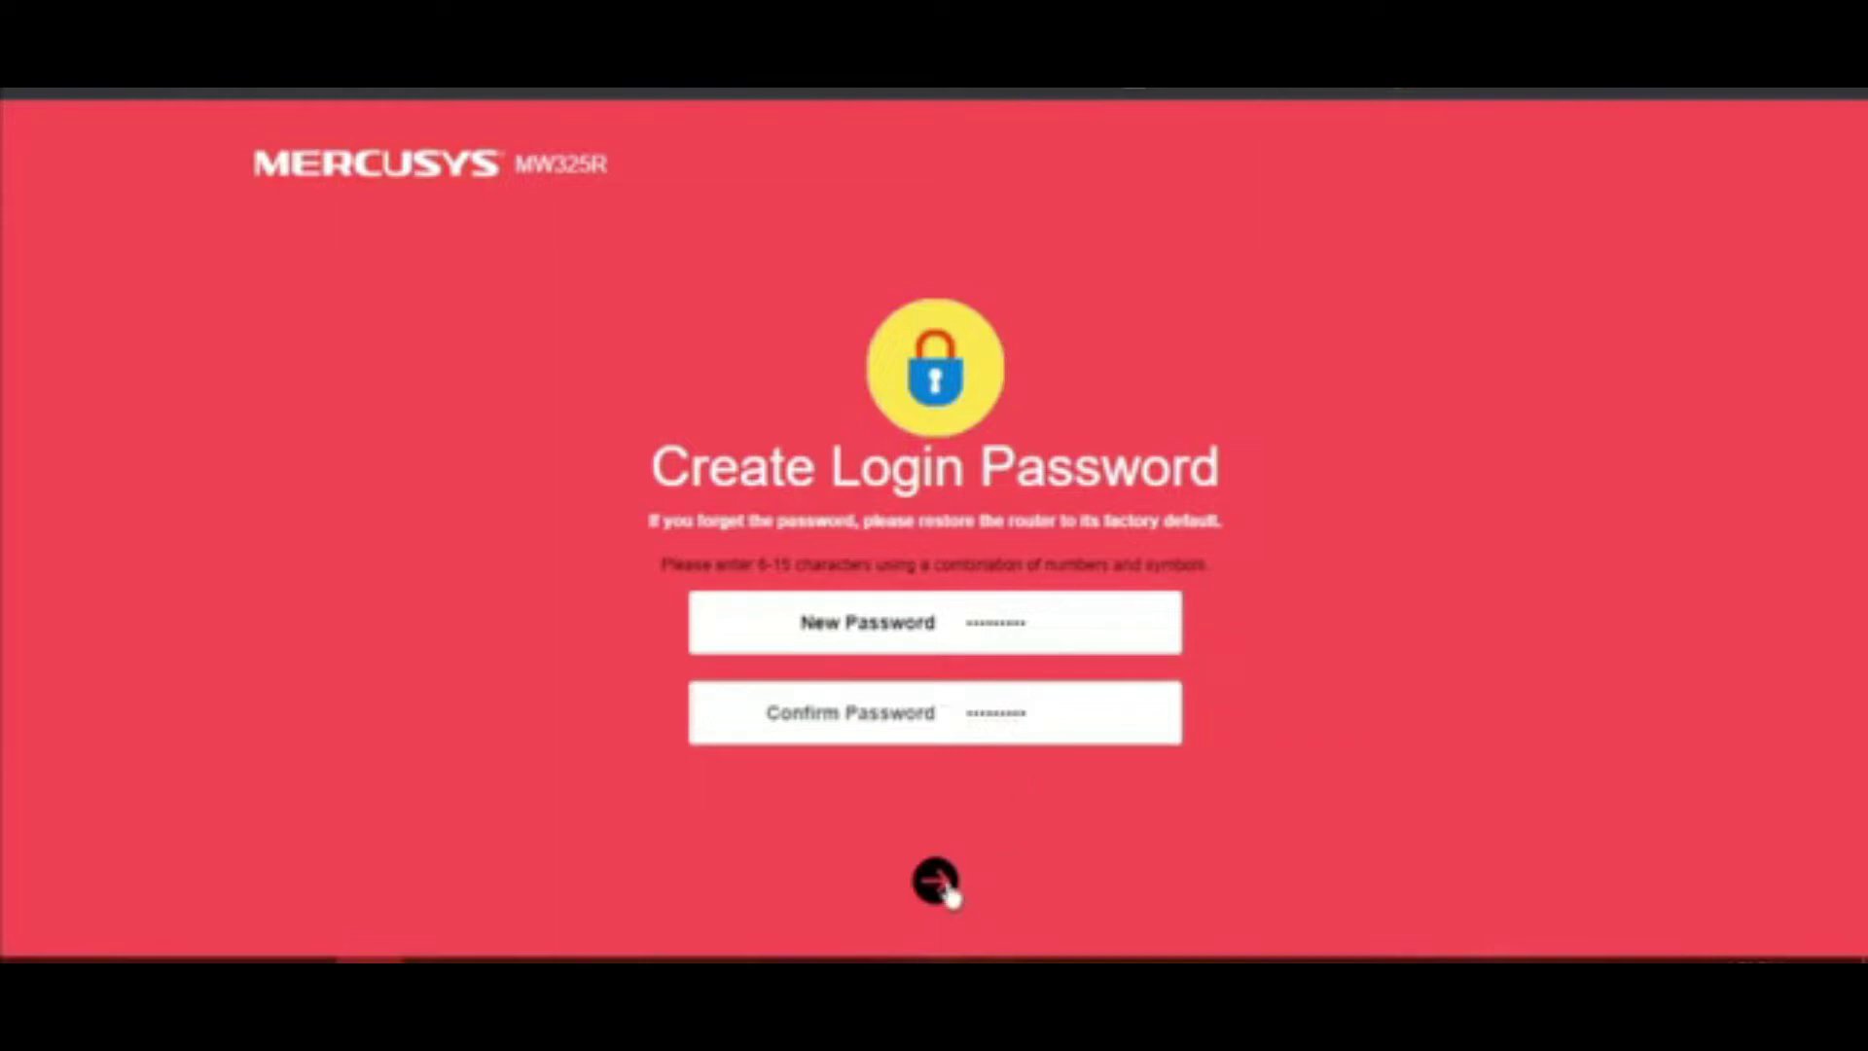
pyautogui.click(935, 879)
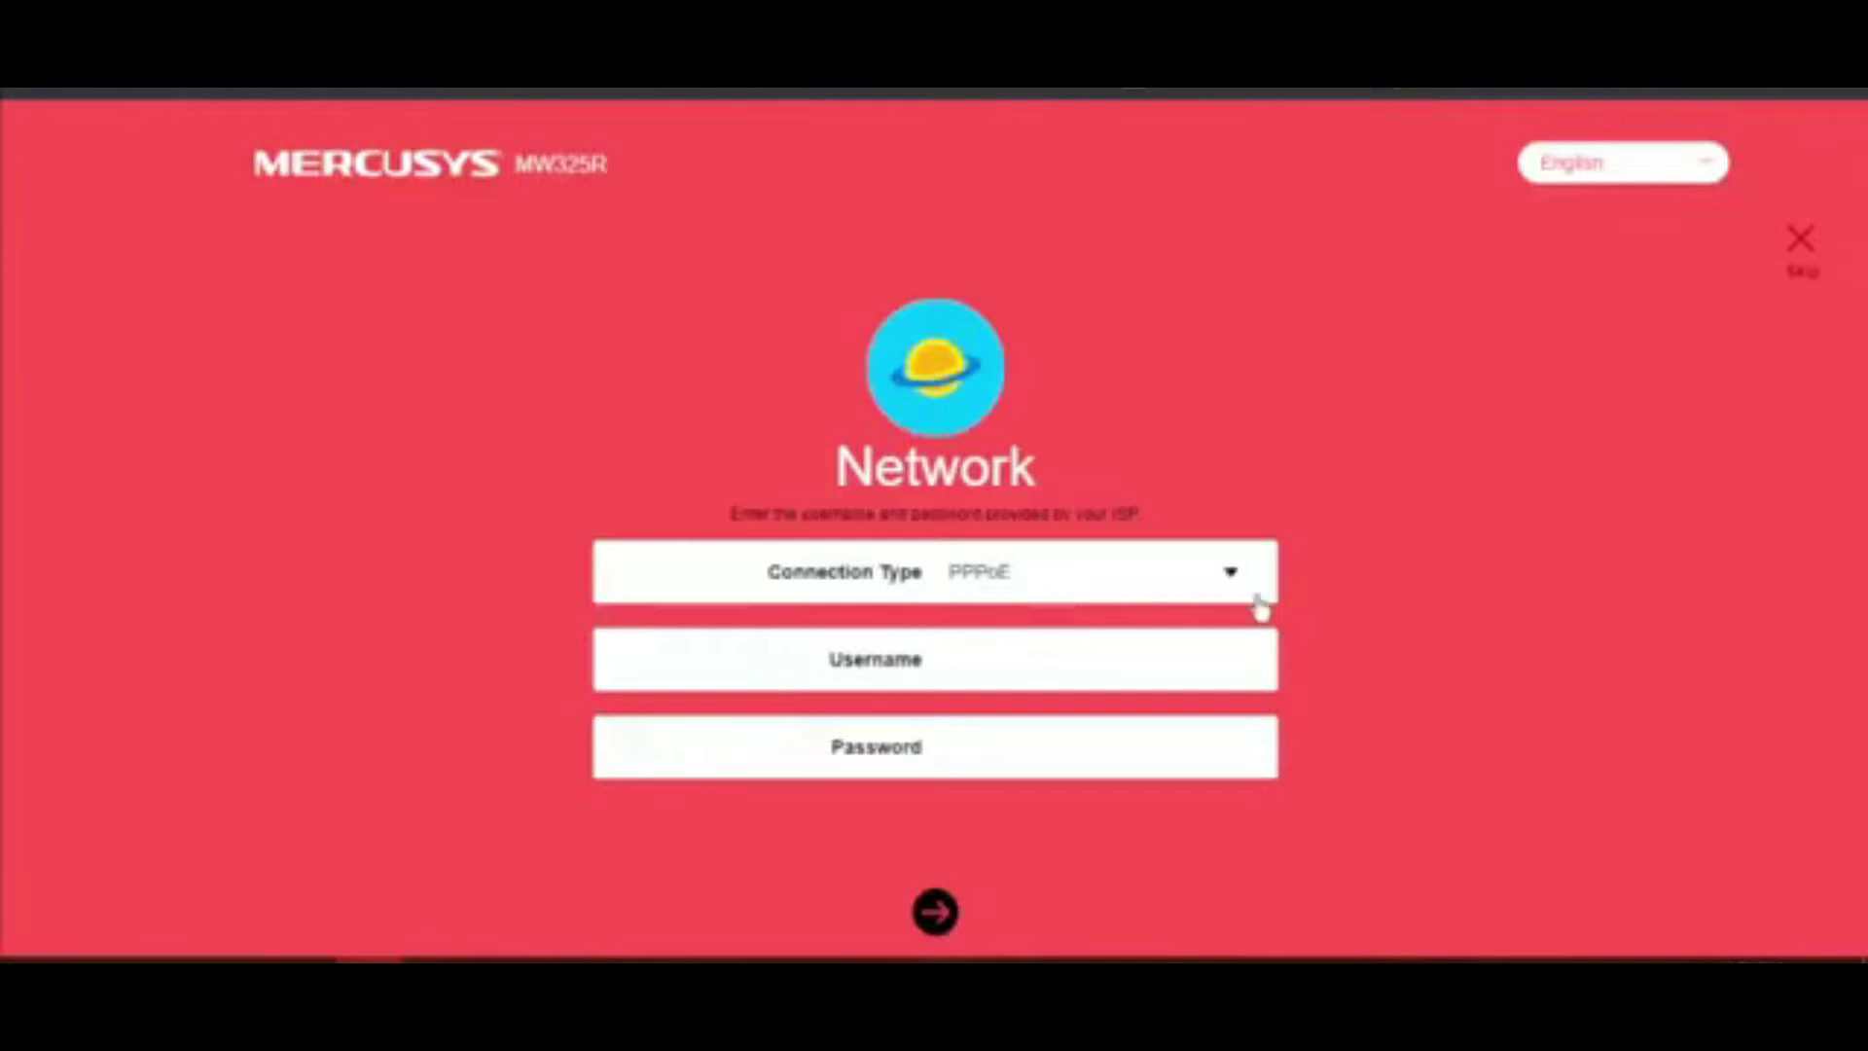
# Keep PPPoE as the connection type and enter username admin with its password
pyautogui.click(1248, 593)
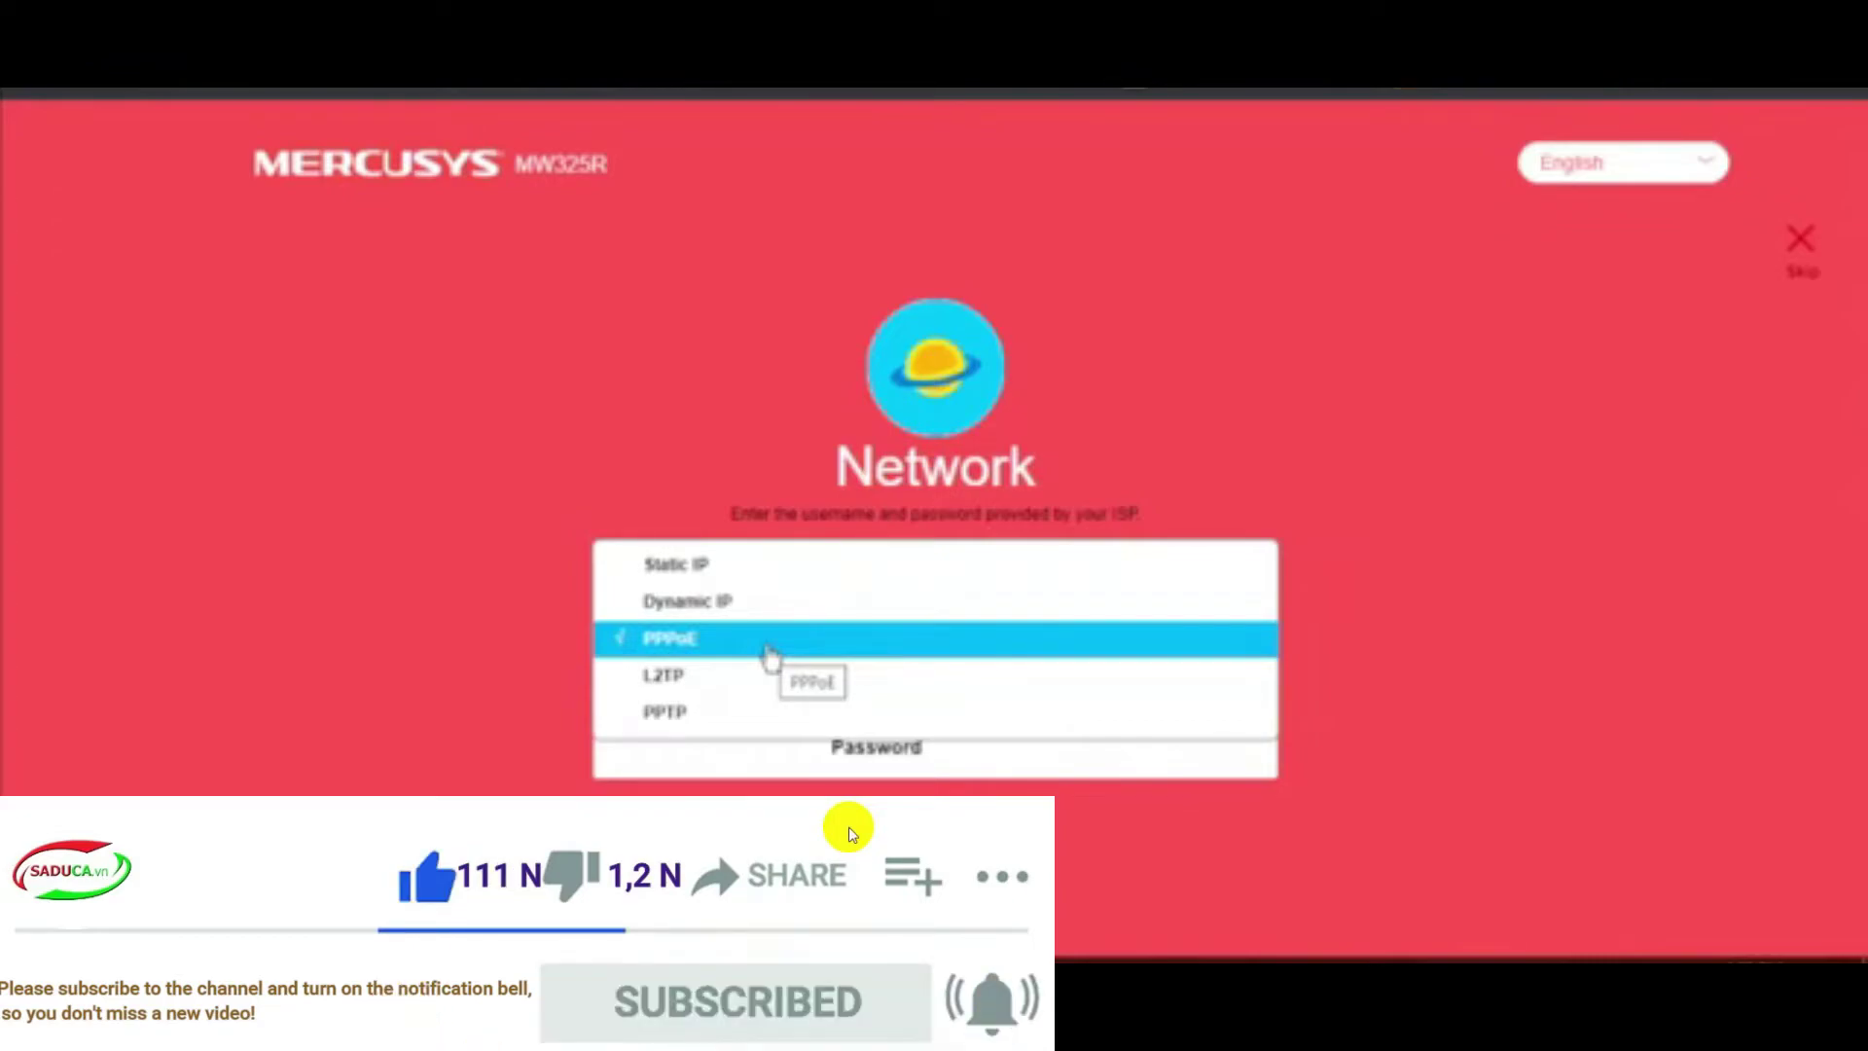
pyautogui.click(771, 657)
pyautogui.click(1071, 672)
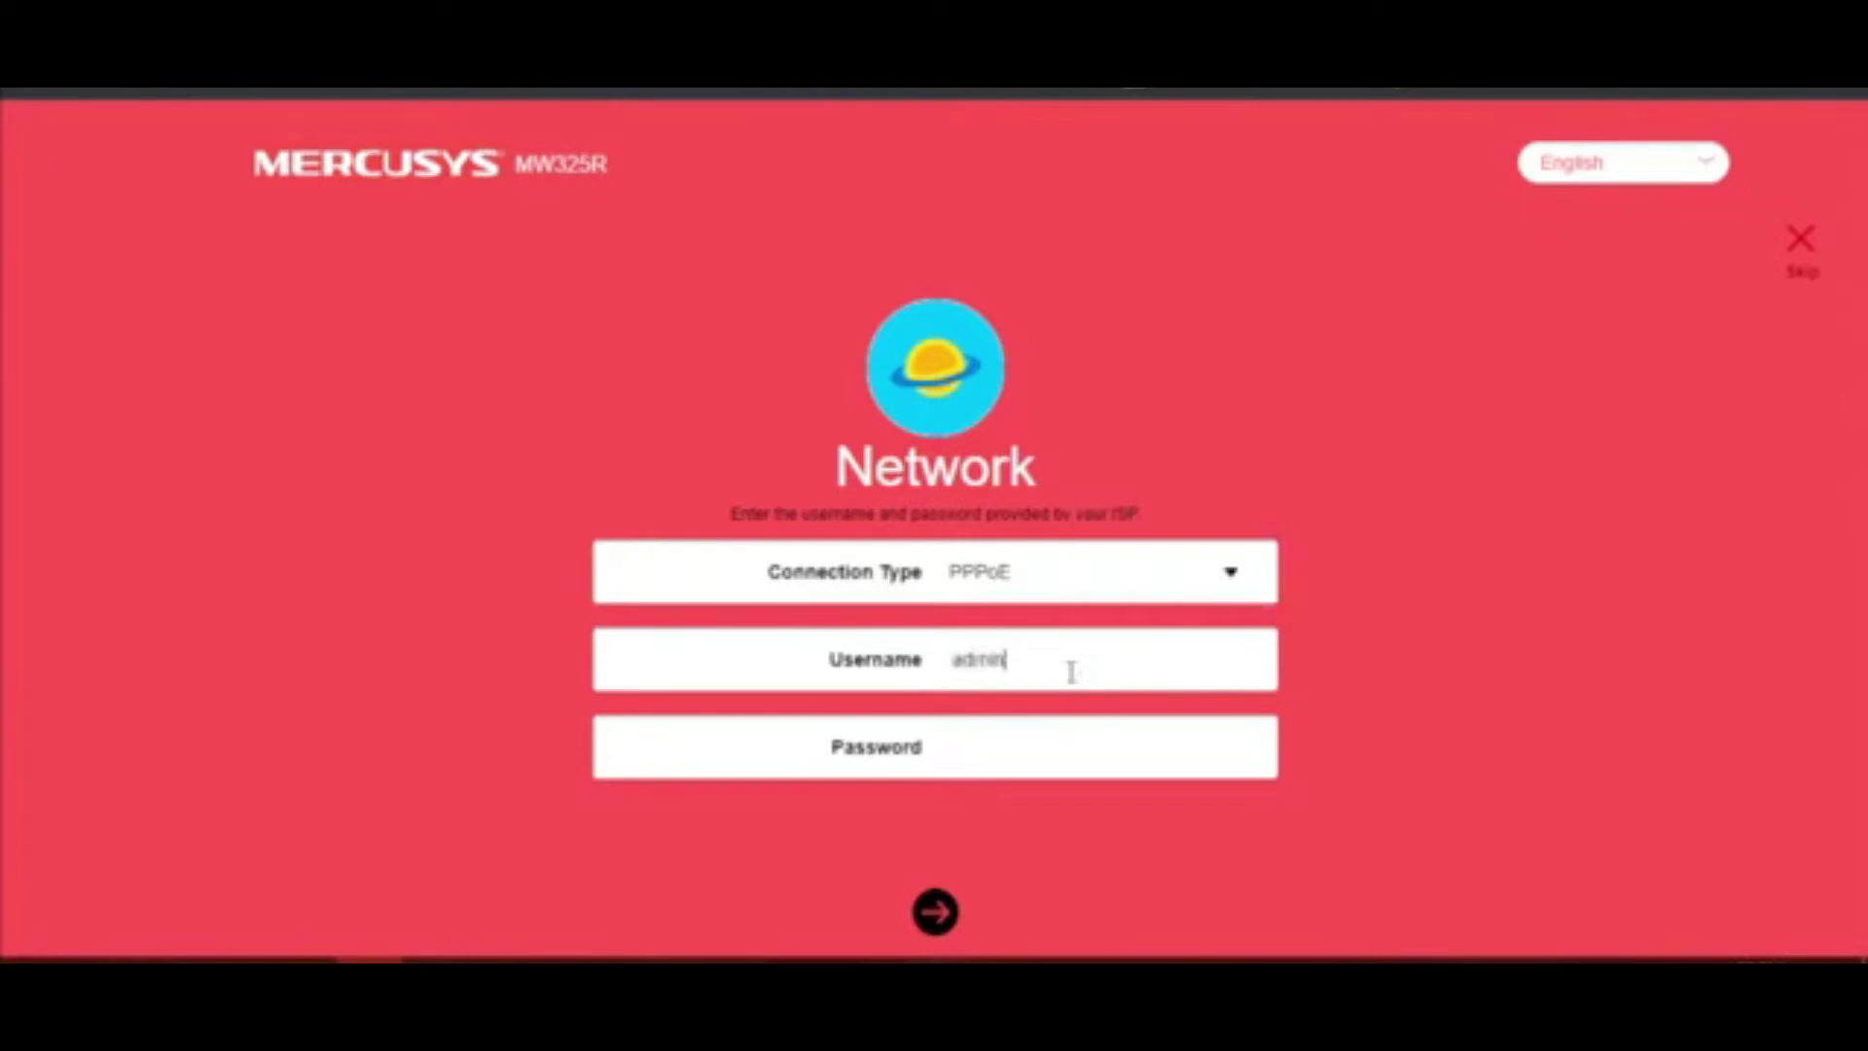
pyautogui.click(1048, 753)
# Advance through the remaining setup pages and finish to reach the dashboard
pyautogui.click(935, 913)
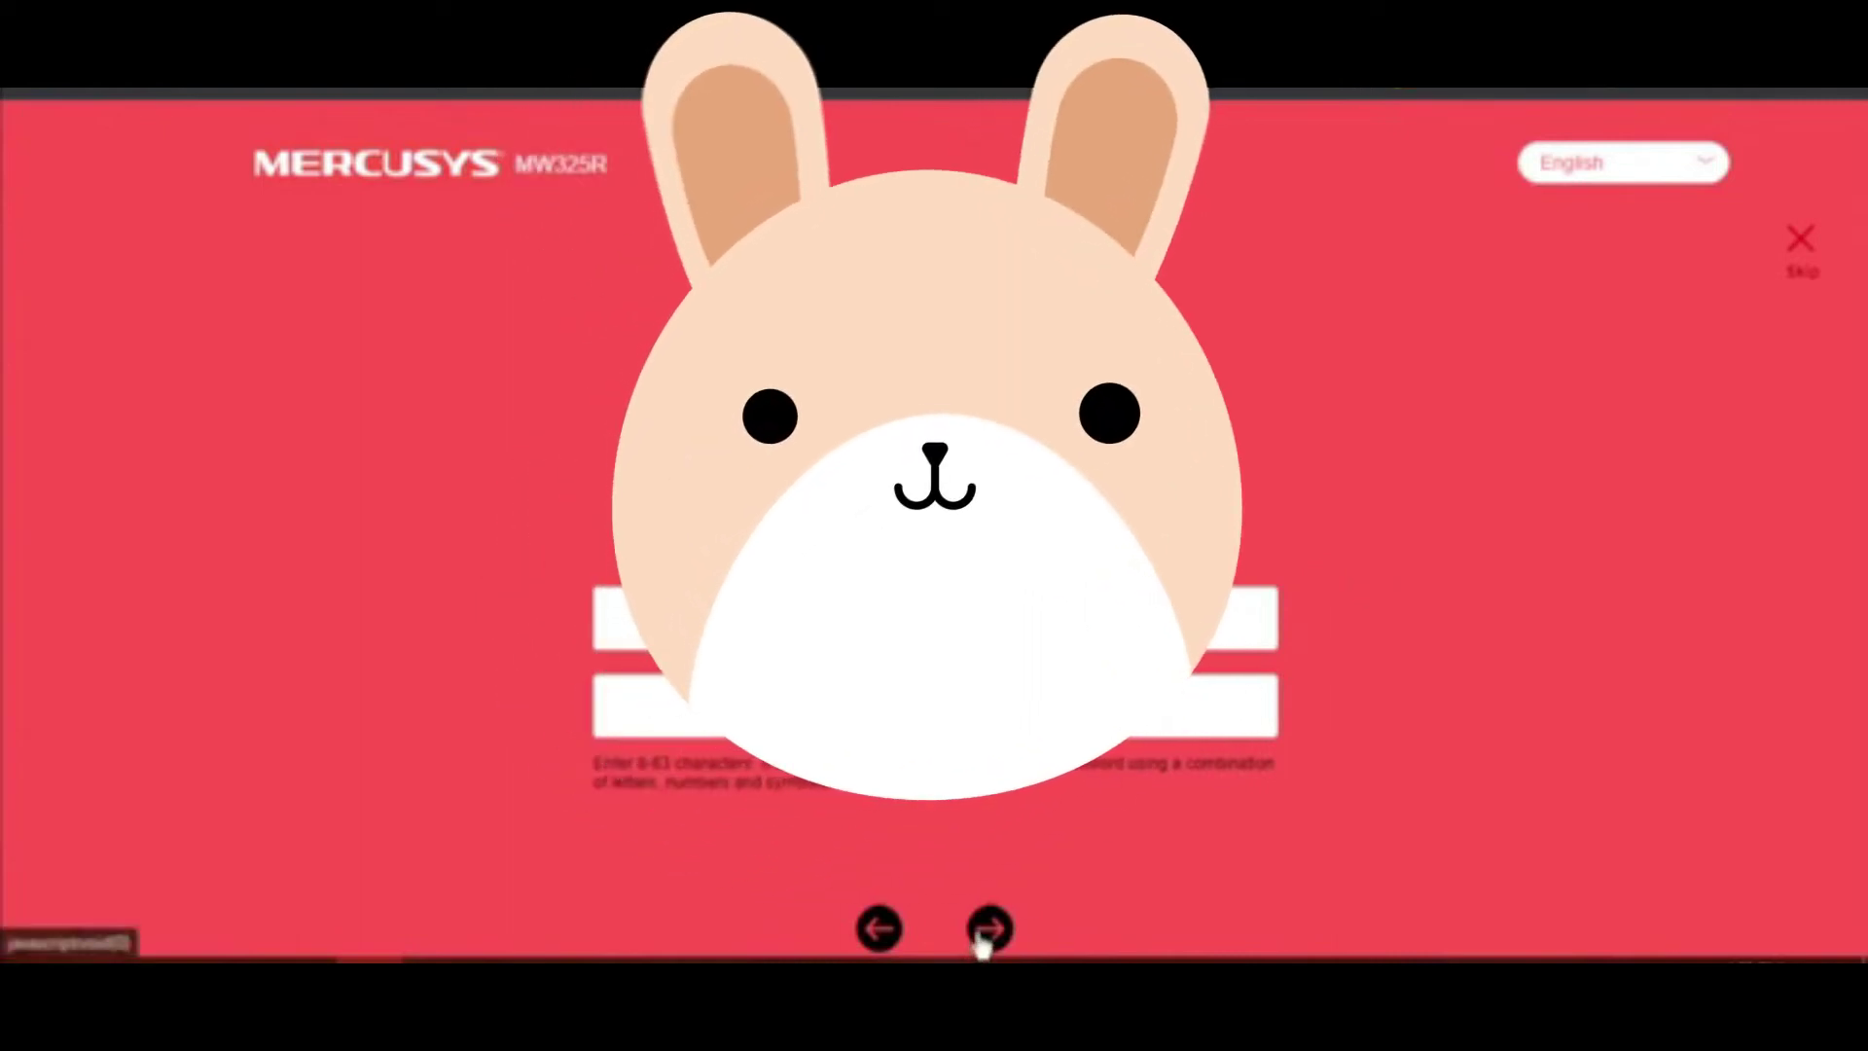
pyautogui.click(989, 930)
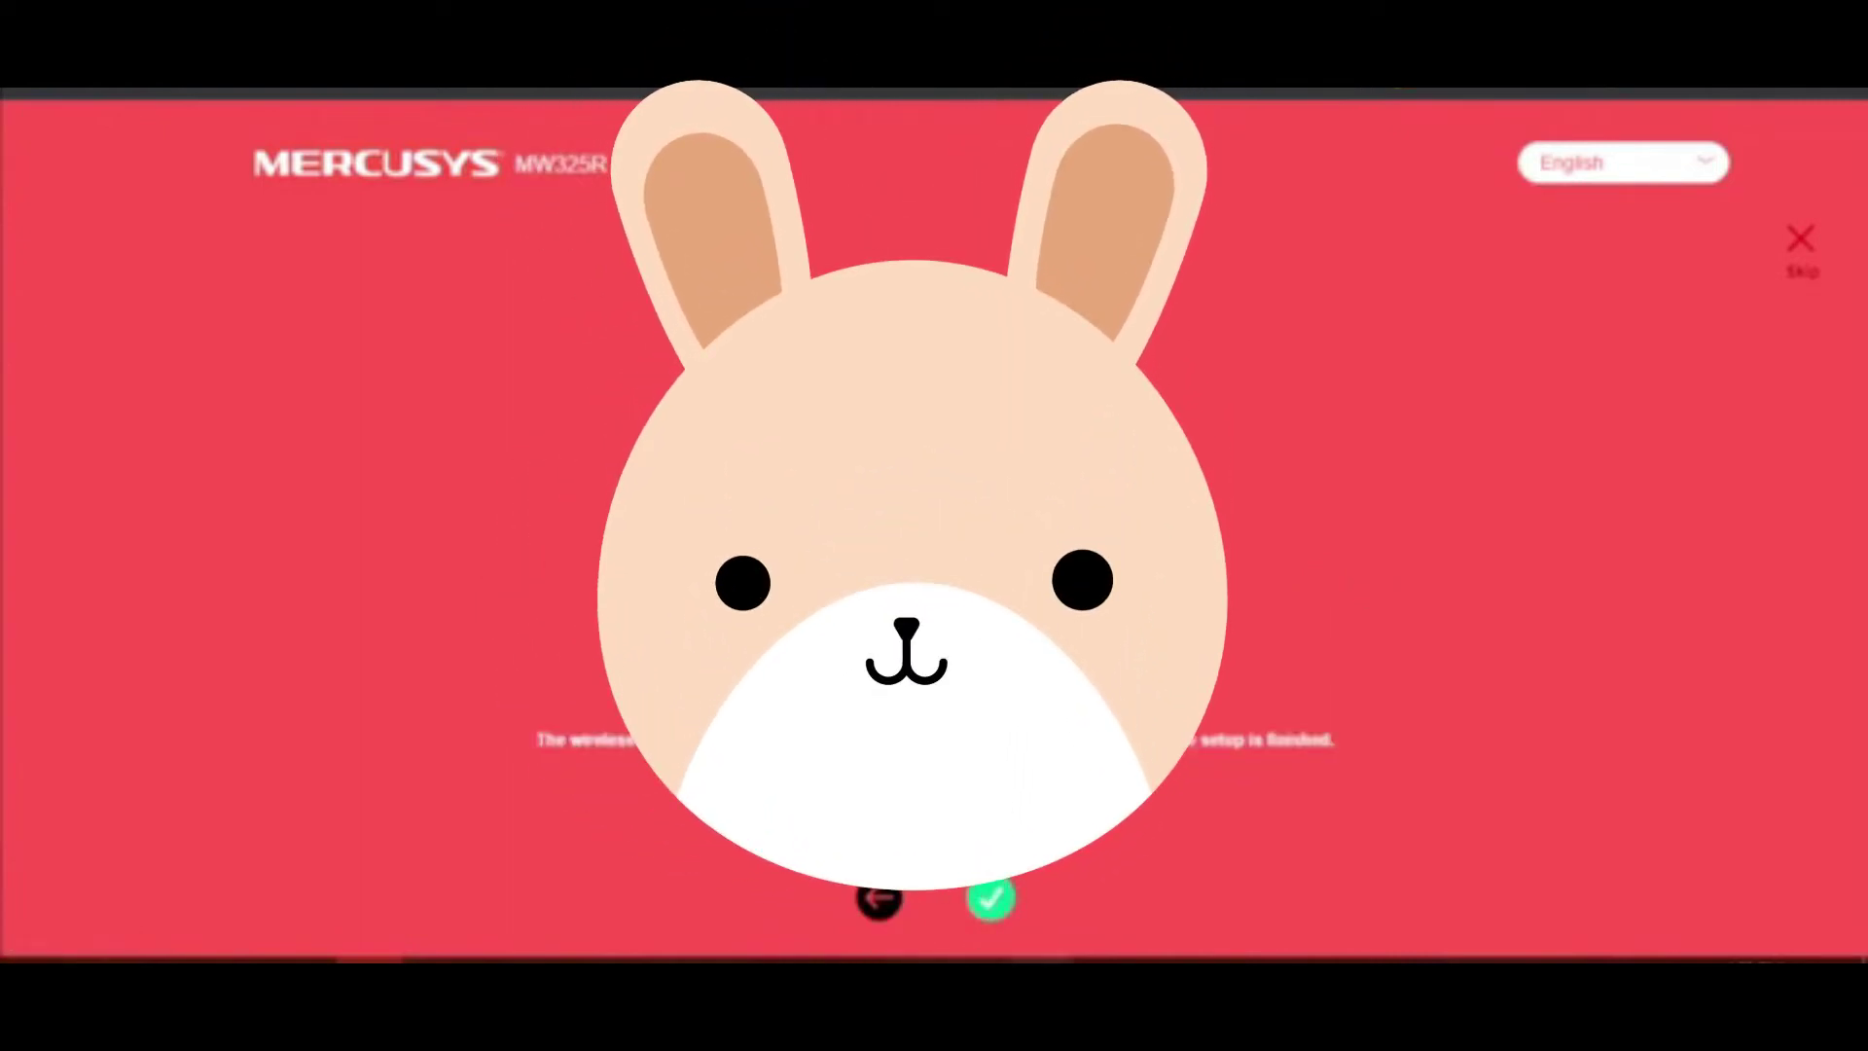
pyautogui.click(991, 897)
pyautogui.scroll(-1, 1380, 575)
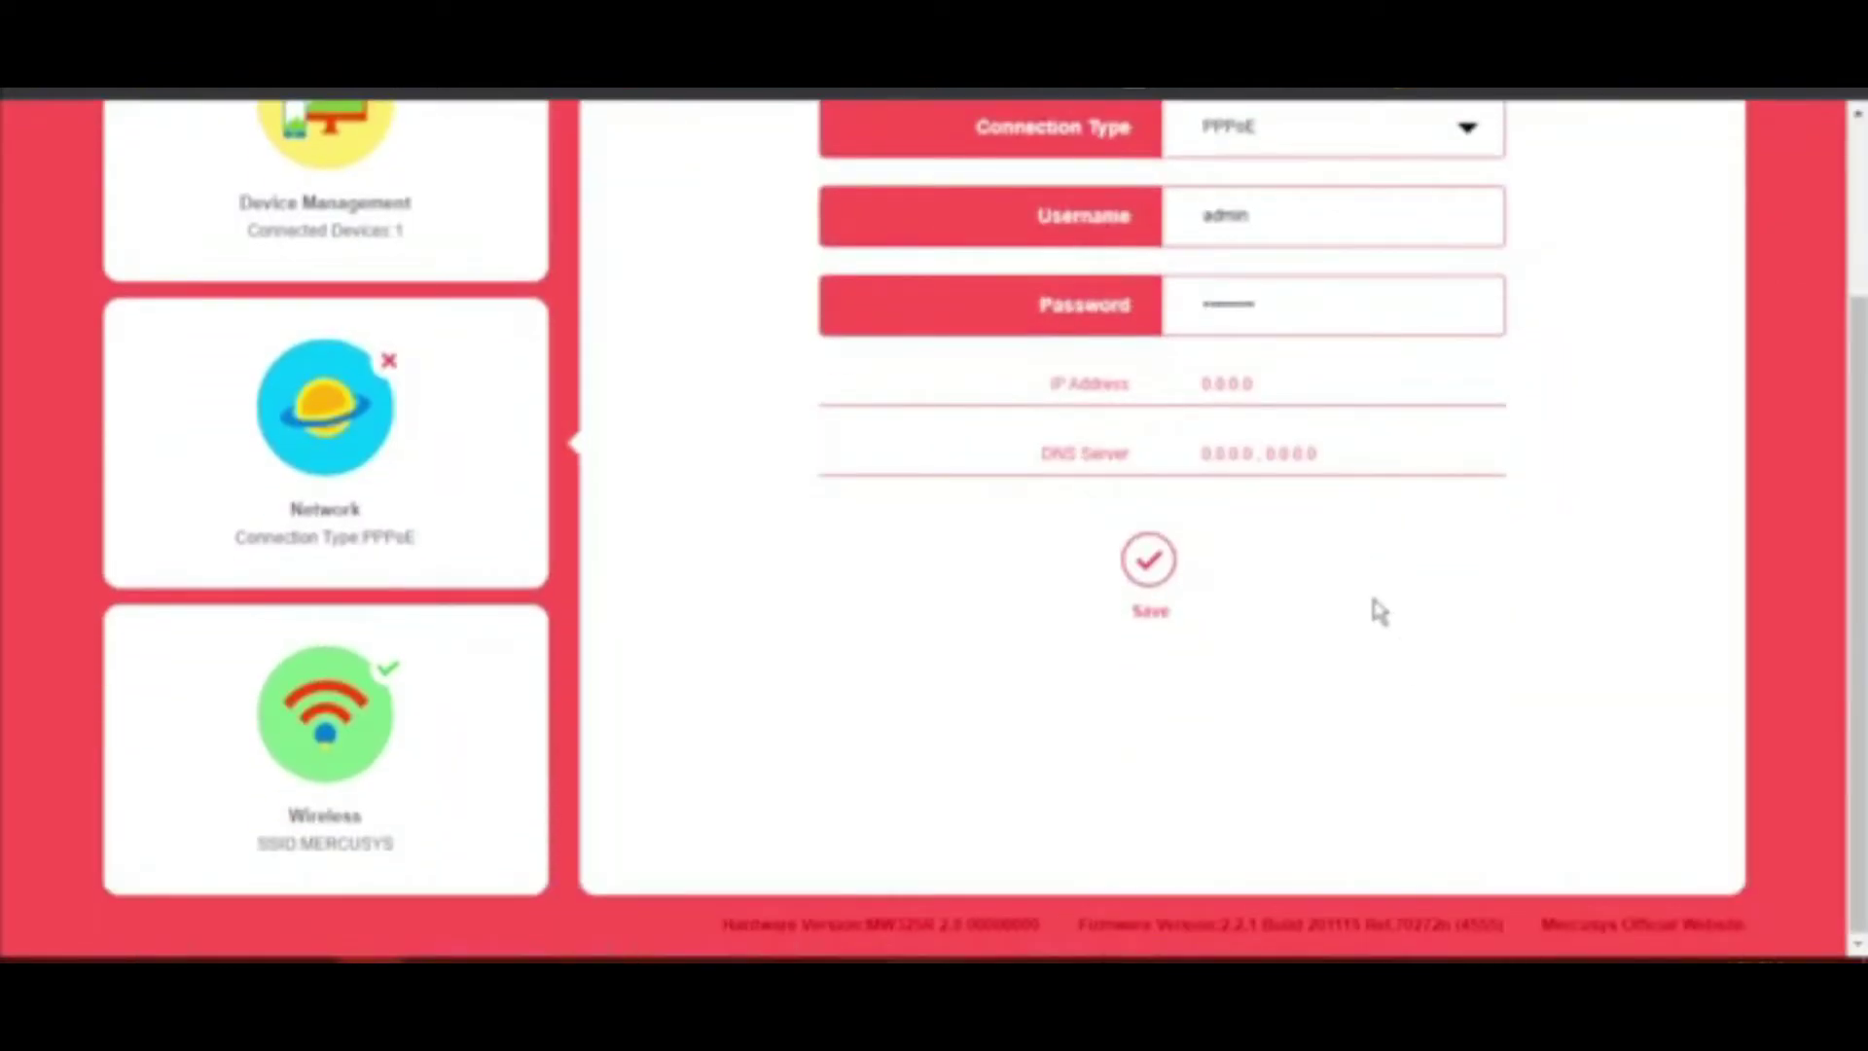
pyautogui.scroll(2, 1369, 698)
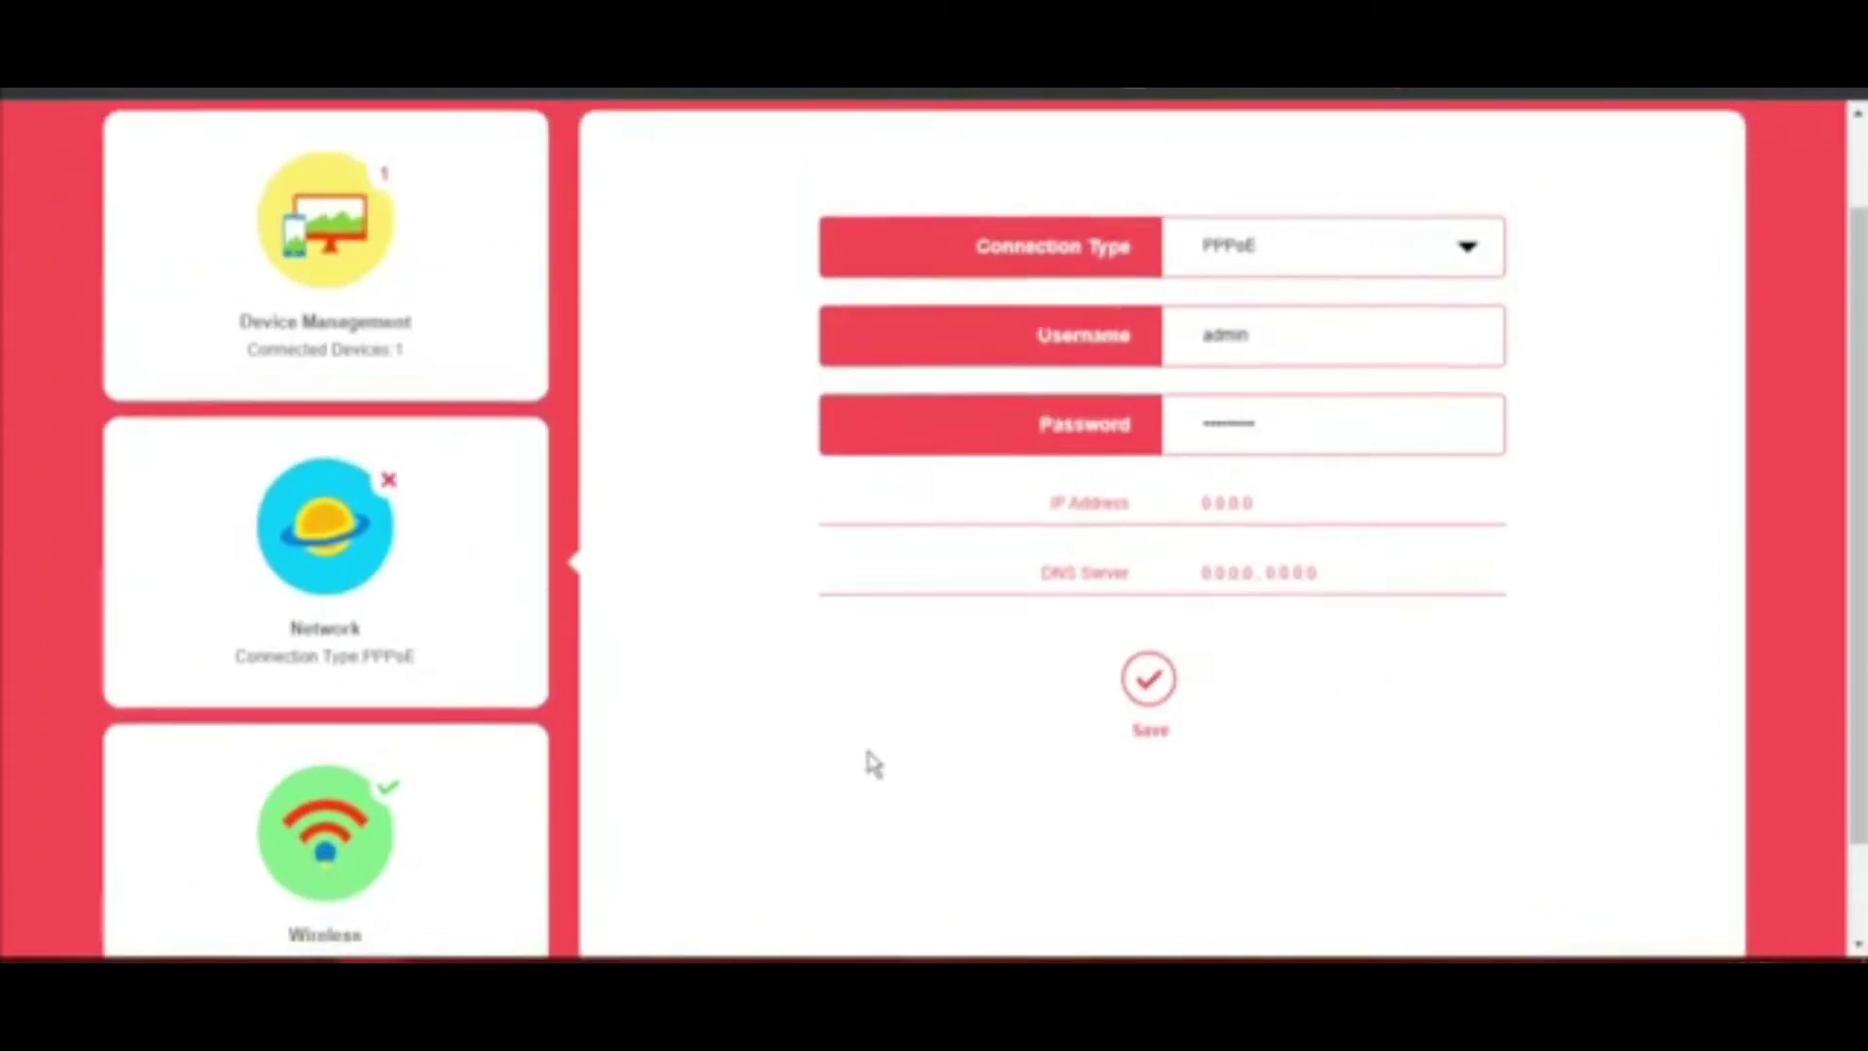
pyautogui.scroll(-2, 879, 755)
pyautogui.scroll(1, 1193, 660)
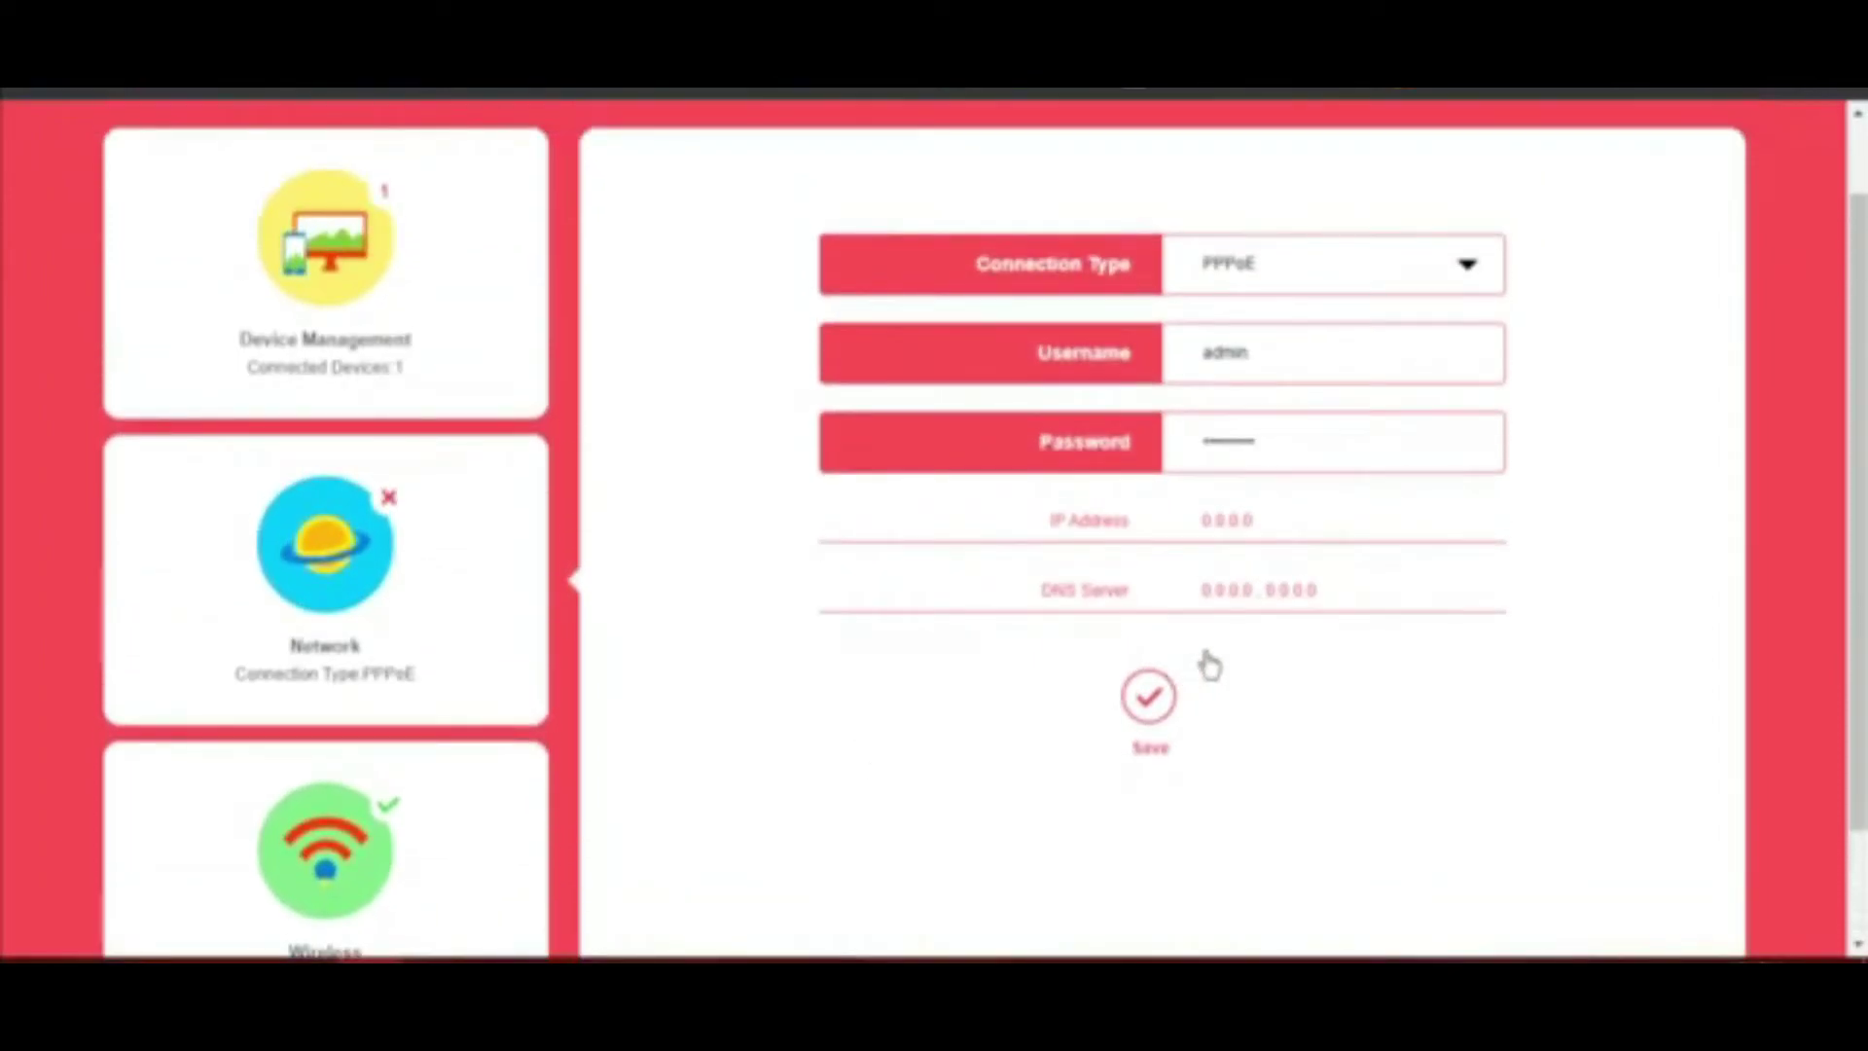
# Expand the connection-type list on the dashboard's Network panel, PPPoE selected
pyautogui.click(1469, 268)
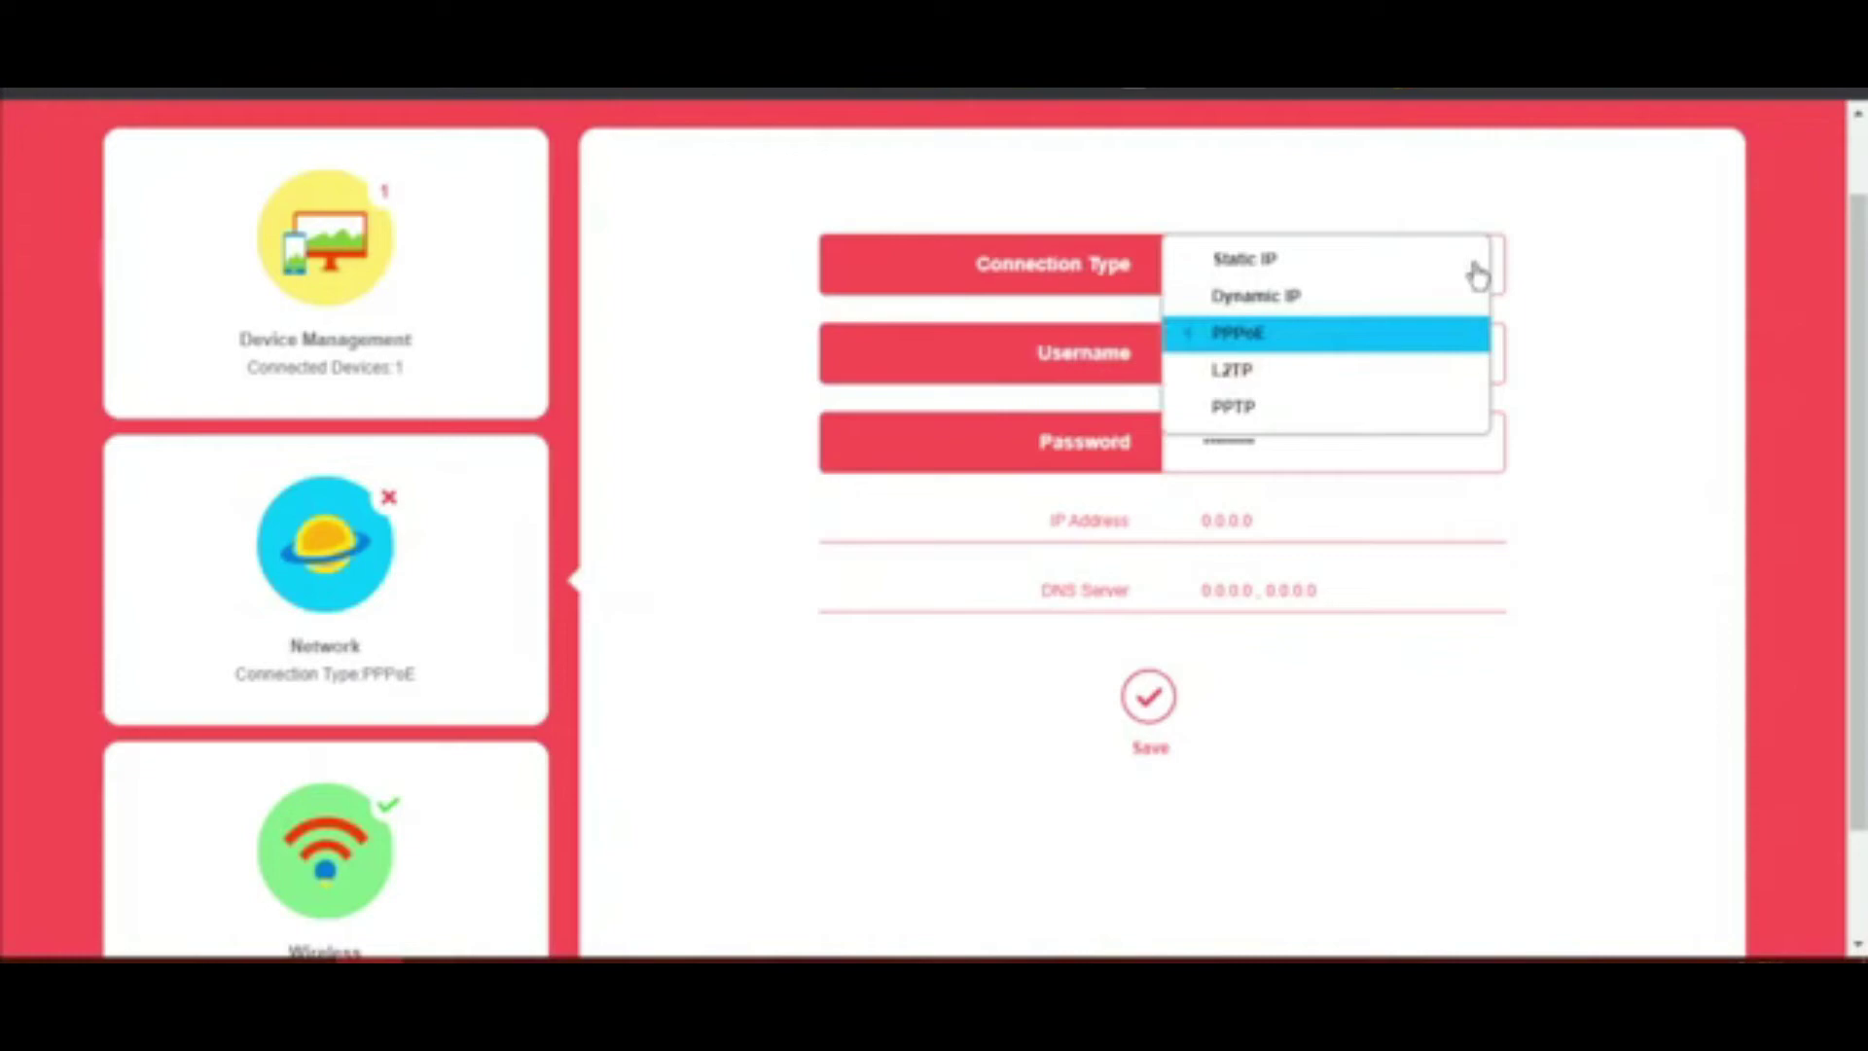